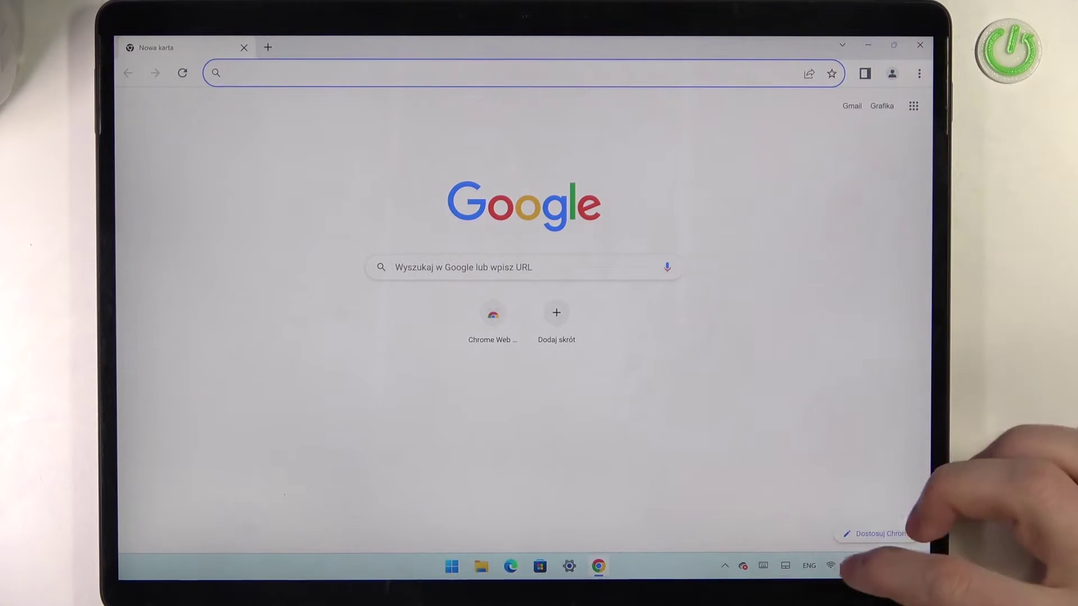
Bring up the on-screen touch keyboard from its tray icon, then hide it again.
{"action": "left_click", "coordinate": [763, 566]}
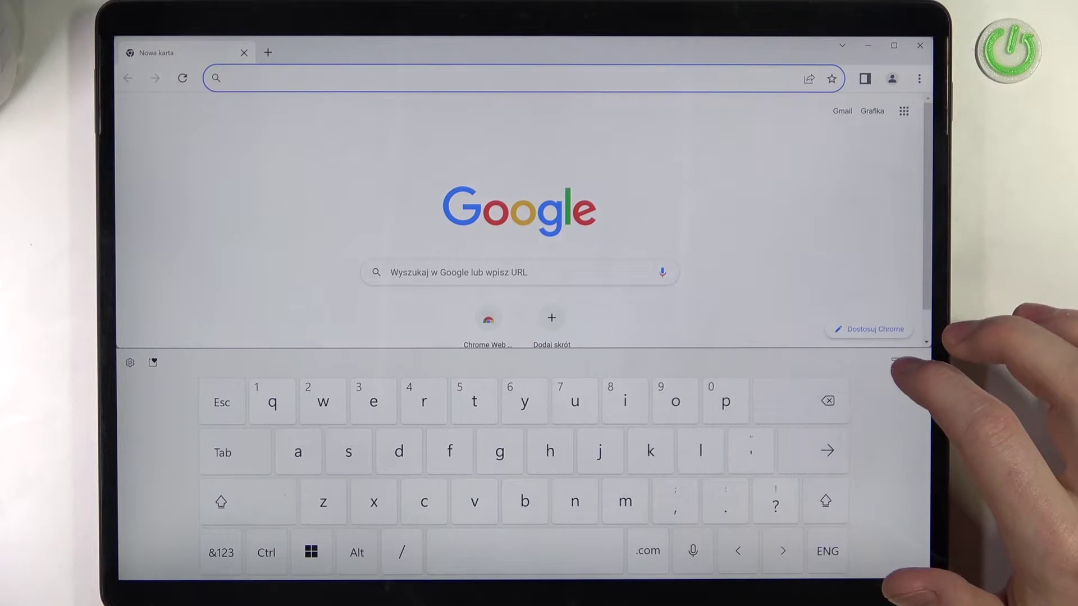
{"action": "left_click", "coordinate": [898, 359]}
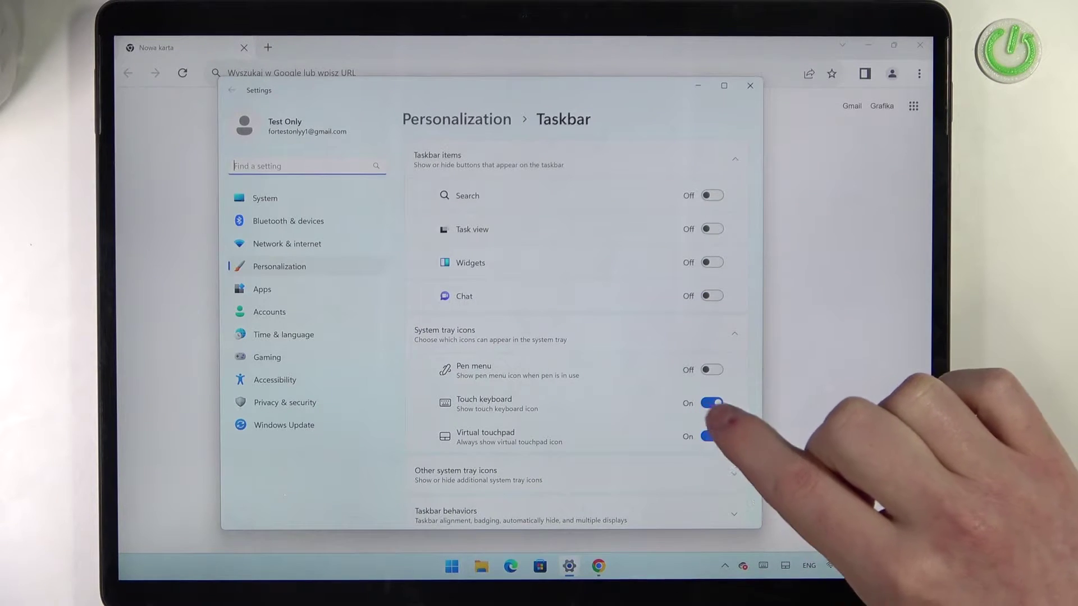
Return to Chrome with the touch keyboard open and Game Bar targeting the Chrome window.
{"action": "left_click", "coordinate": [750, 85]}
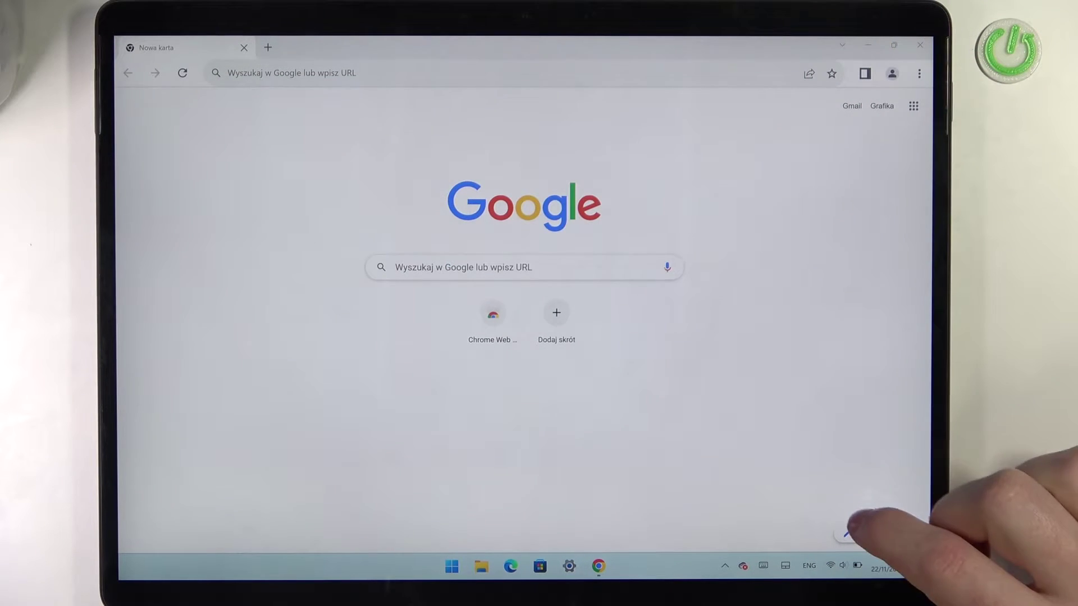
{"action": "left_click", "coordinate": [783, 567]}
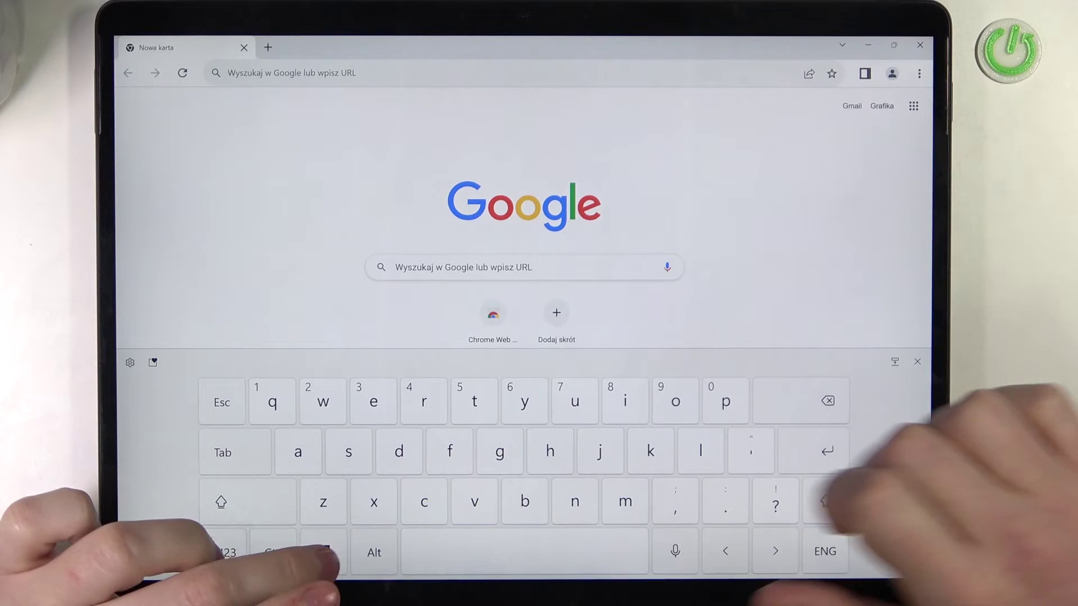
{"action": "key", "text": "super+g"}
{"action": "left_click", "coordinate": [247, 102]}
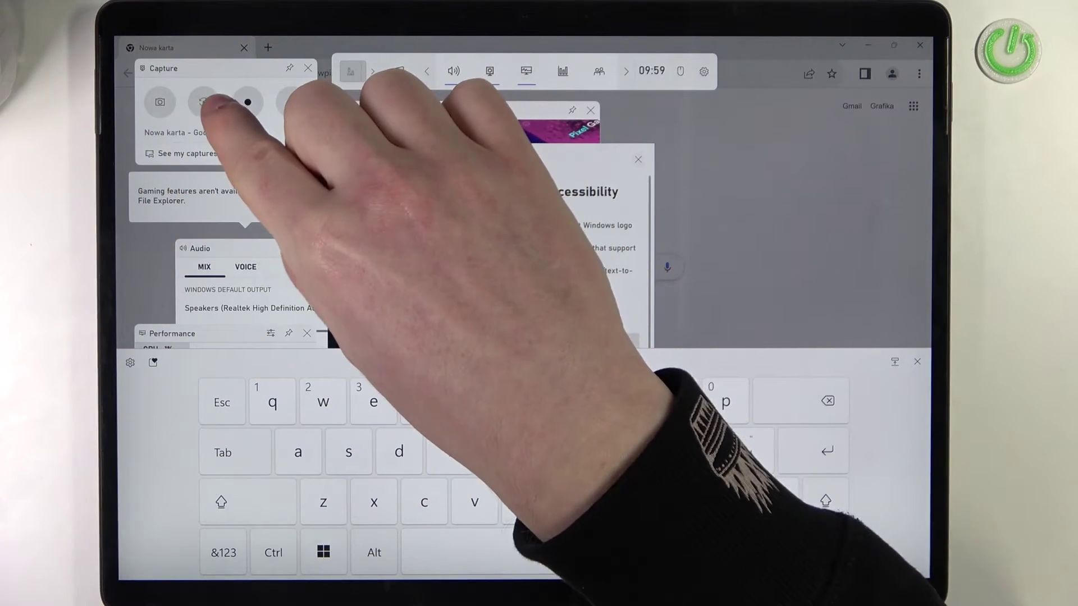
Expand the gaming-features-unavailable notice and start recording the Chrome window.
{"action": "left_click", "coordinate": [247, 102]}
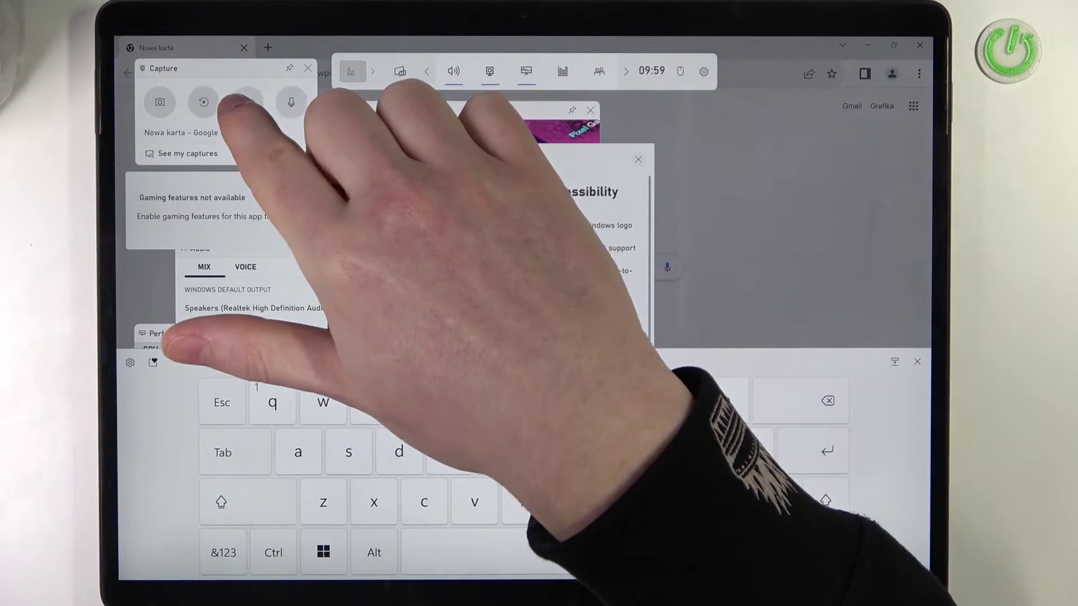
{"action": "left_click", "coordinate": [248, 102]}
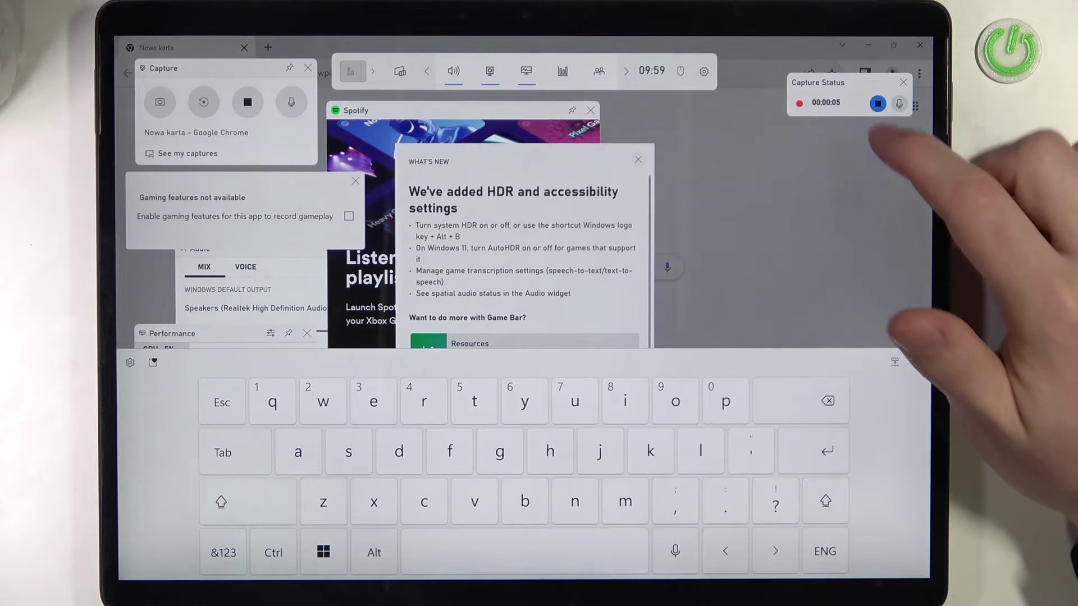
Dismiss the overlay, stop and save the clip, then minimize Chrome and hide the keyboard.
{"action": "left_click", "coordinate": [908, 248]}
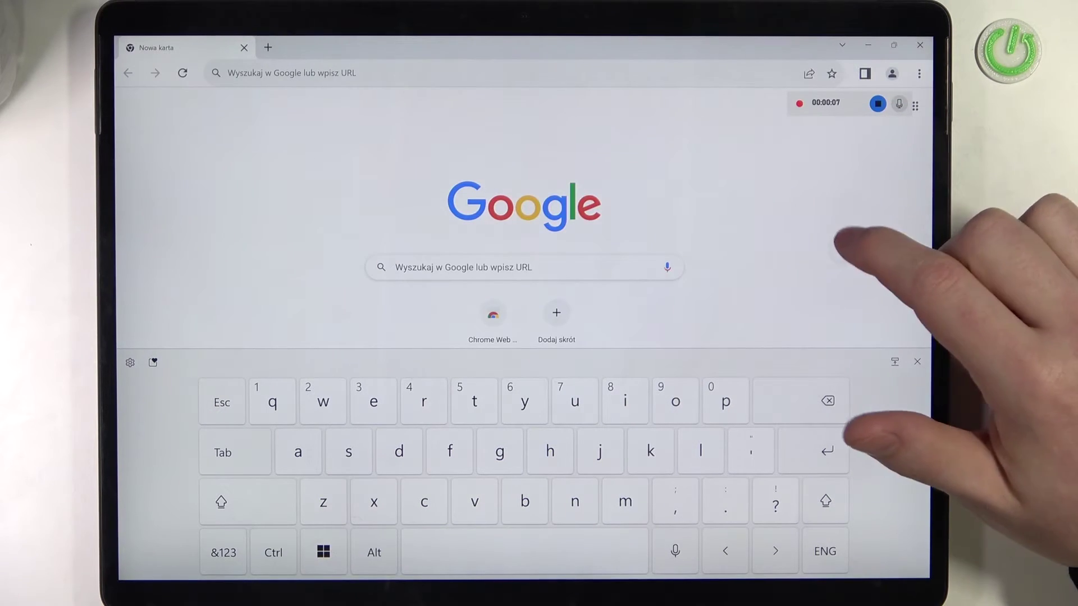
{"action": "left_click", "coordinate": [598, 268]}
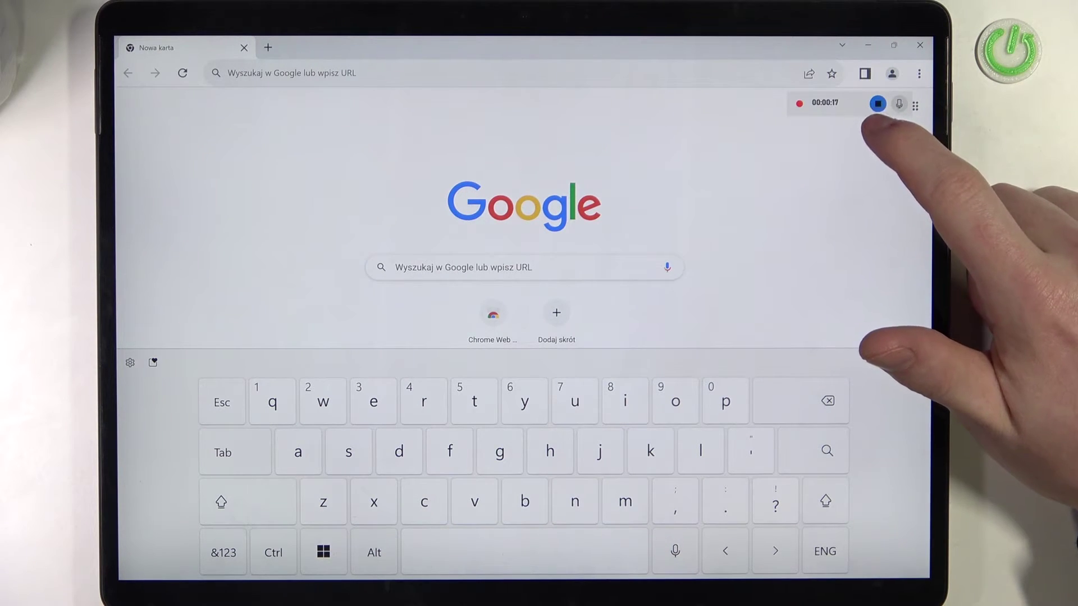
{"action": "left_click", "coordinate": [878, 103]}
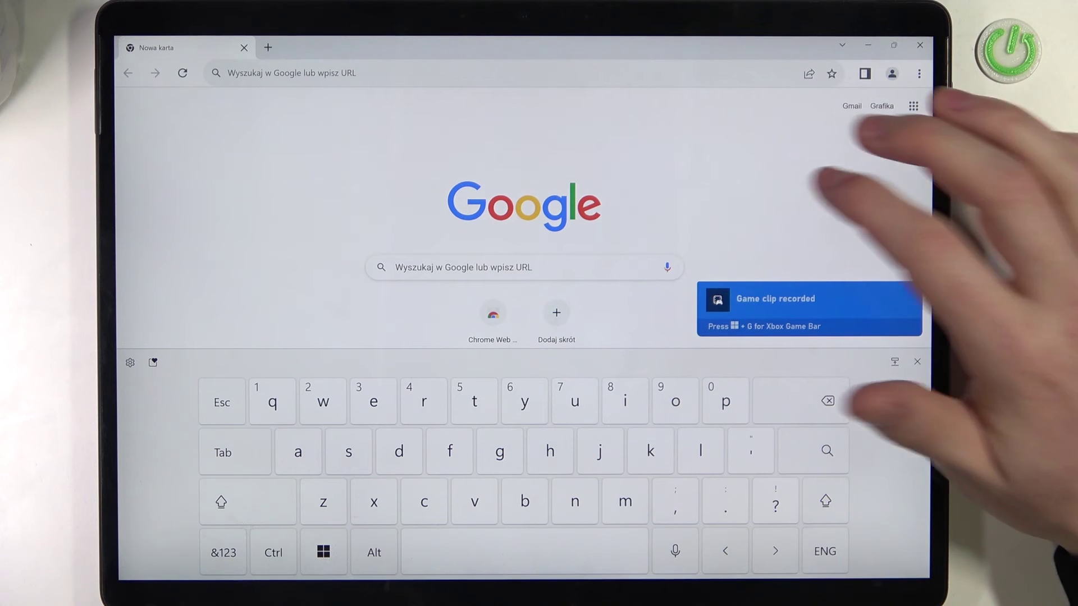
{"action": "left_click", "coordinate": [919, 44]}
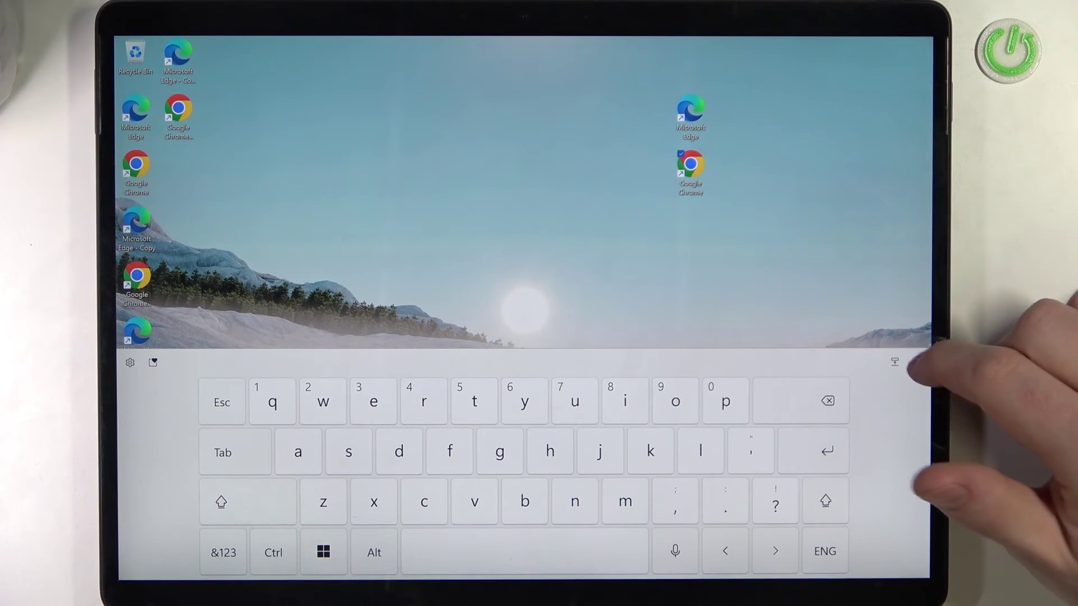
{"action": "left_click", "coordinate": [895, 362]}
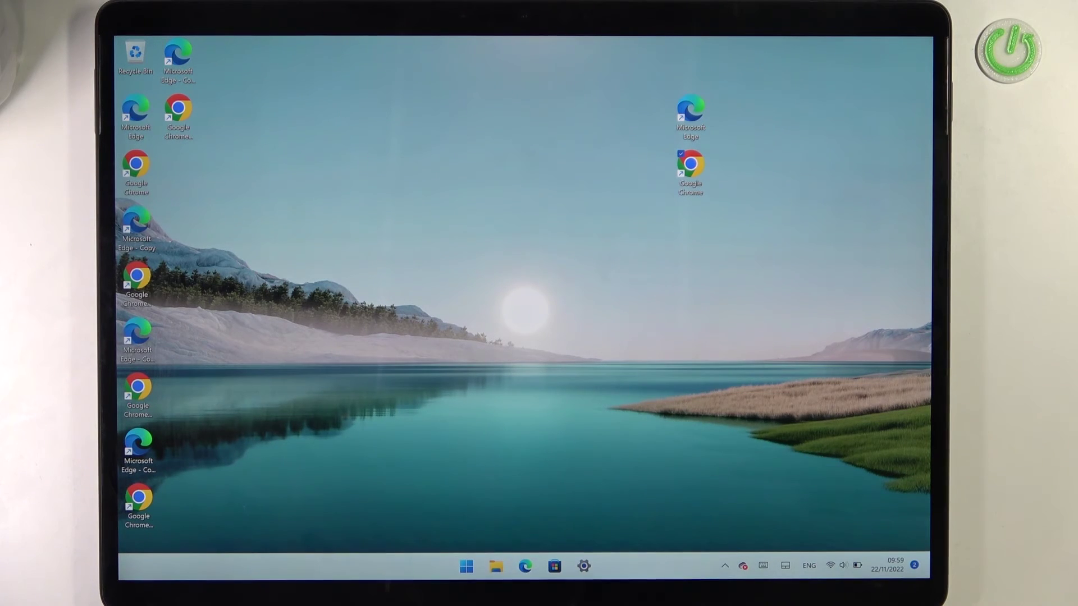